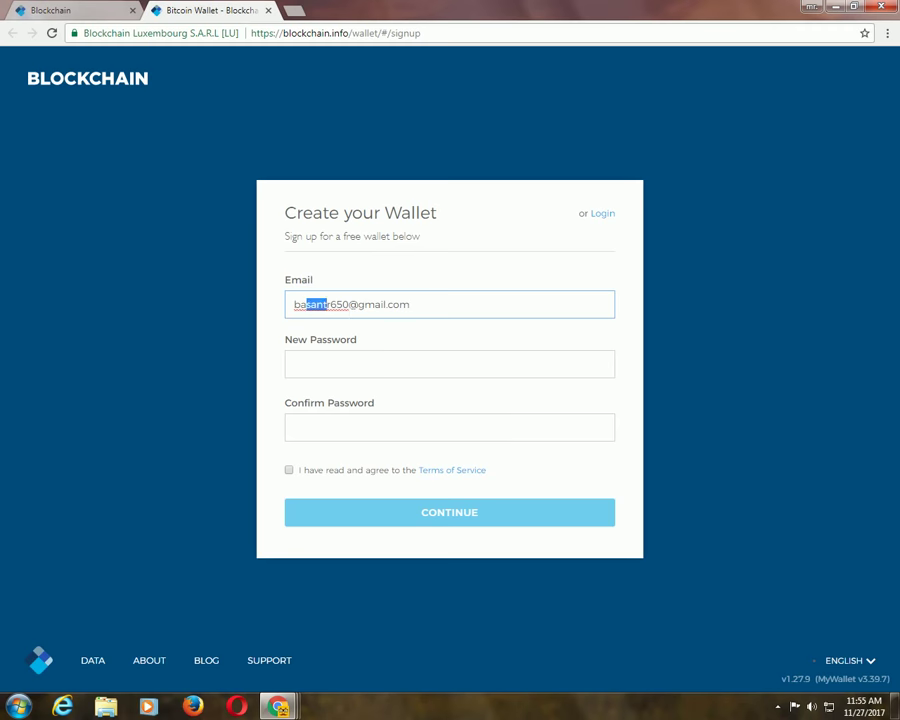
Enter a new password in the Create your Wallet form.
left_click(349, 306)
double_click(353, 305)
triple_click(320, 304)
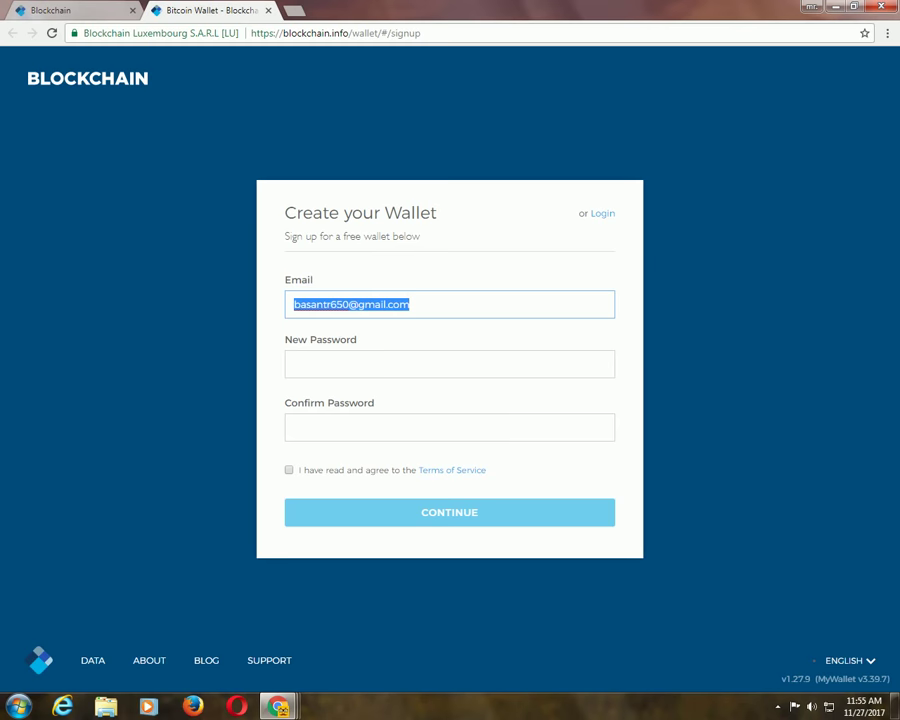
left_click(350, 366)
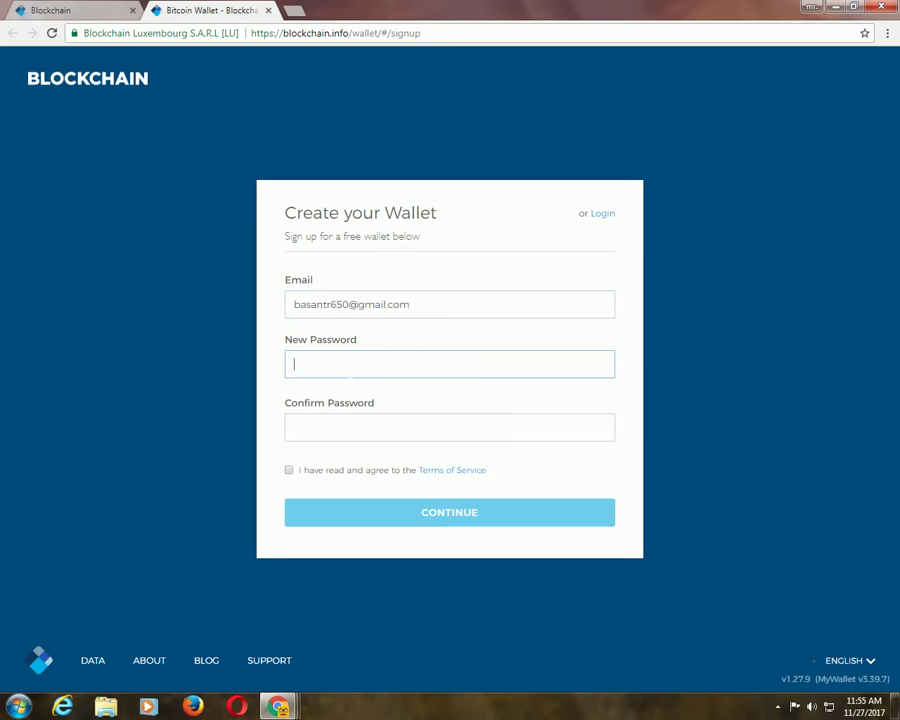
type("••")
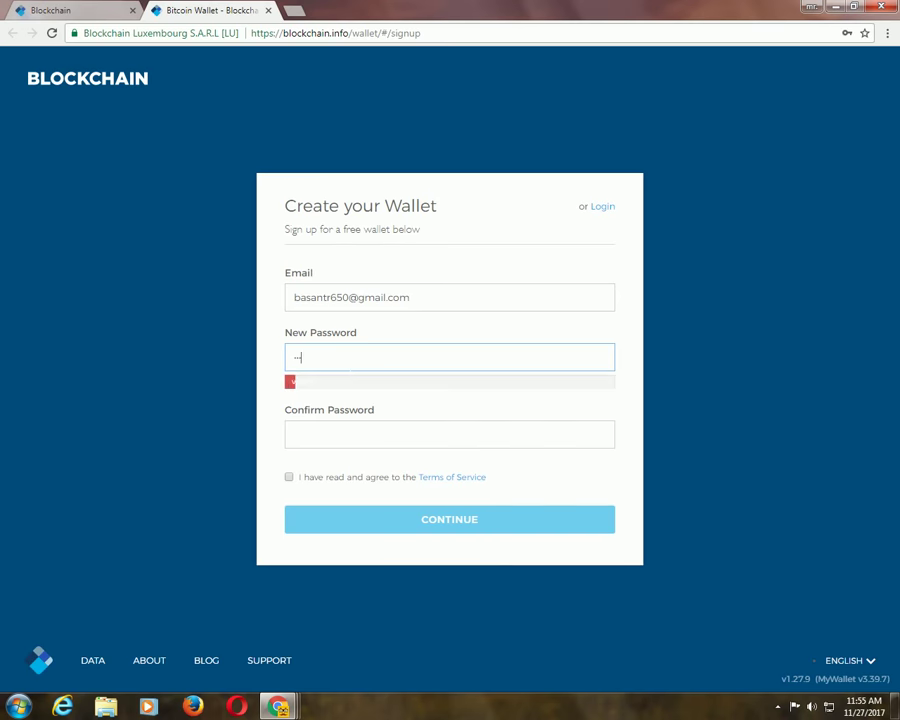
type("•••••••••••••")
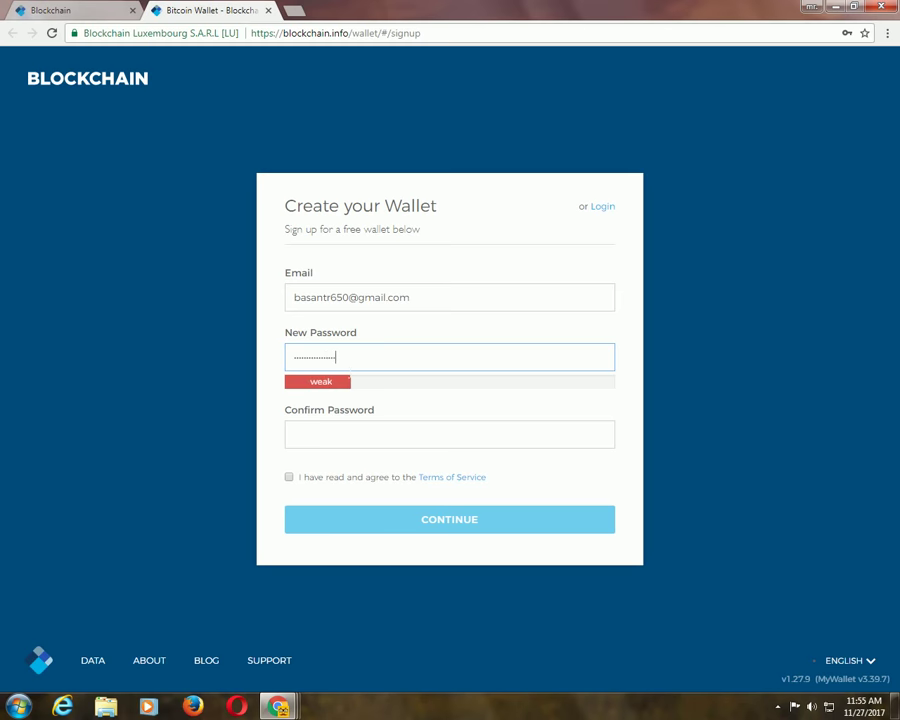
type("•••••••••••••••••••••••••••")
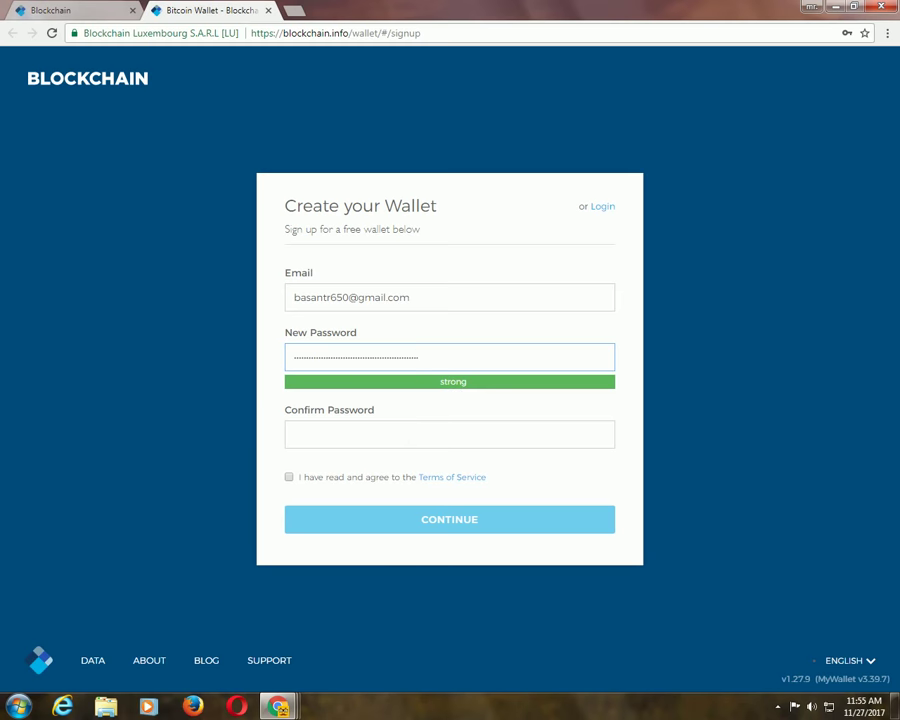
key("Tab")
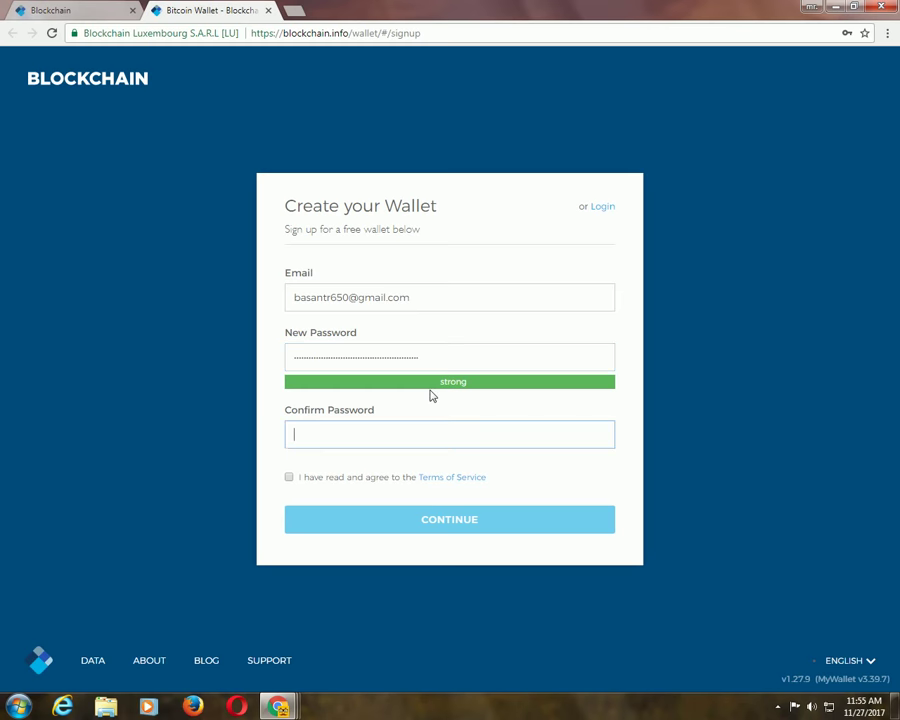
Try to copy the password from the New Password field, pasting the clipboard content over it.
key("shift+Tab")
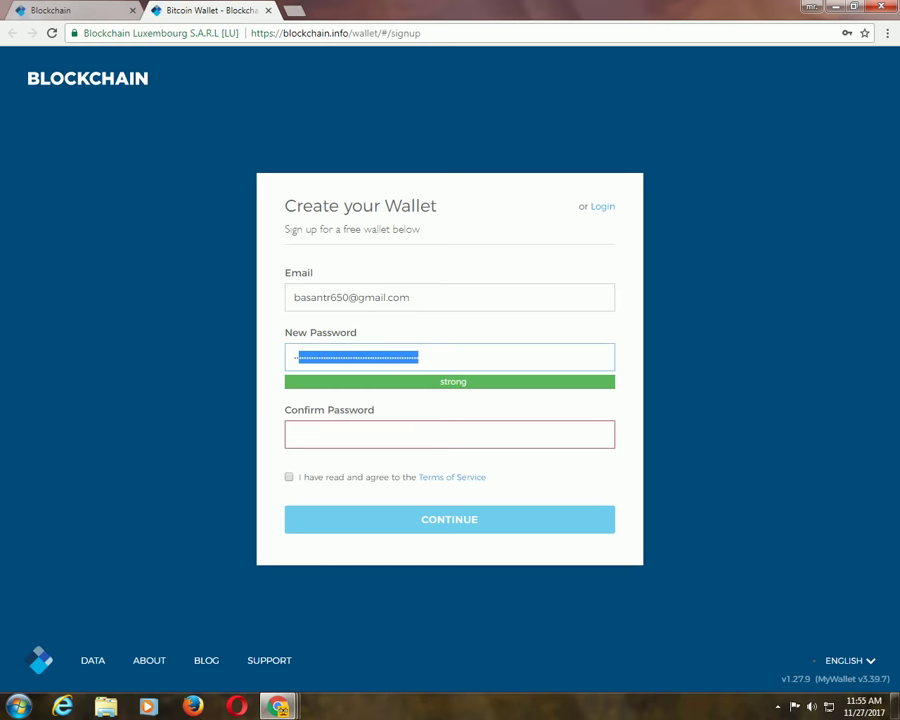
key("Tab")
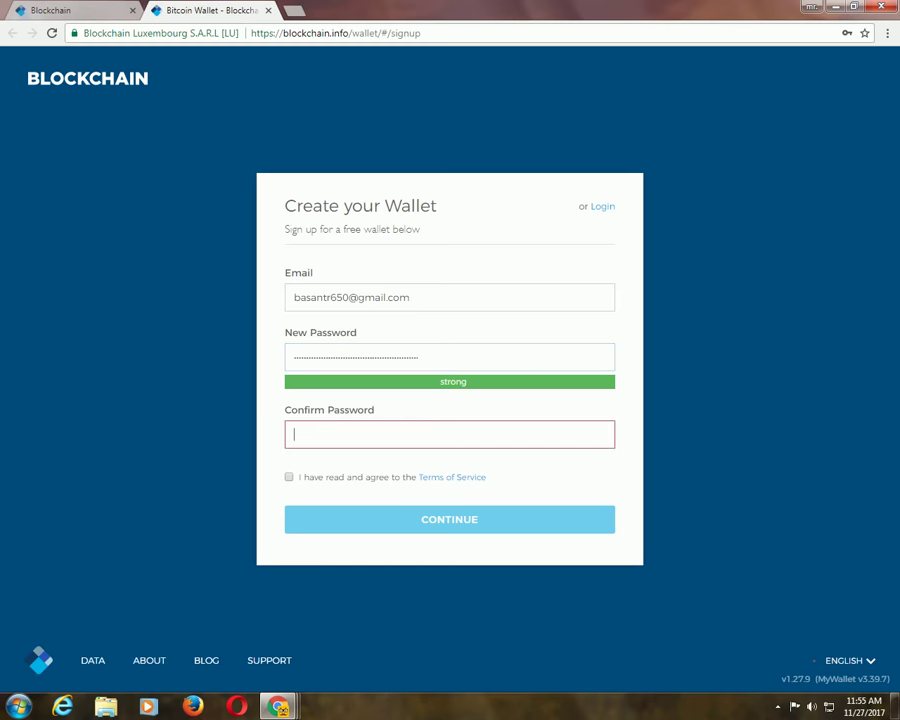
double_click(359, 357)
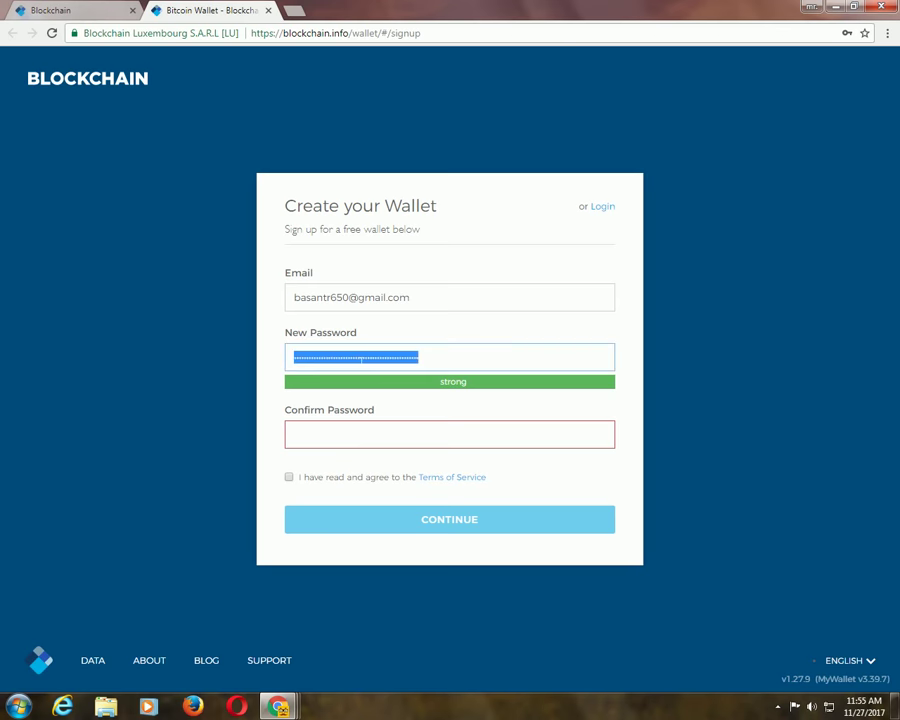
right_click(360, 357)
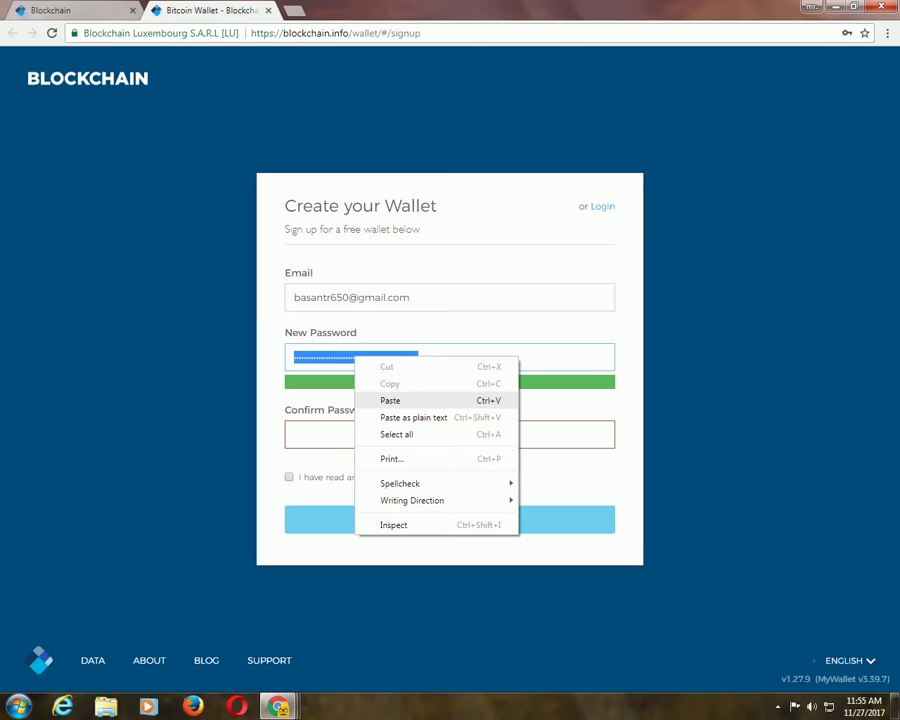
left_click(390, 400)
right_click(360, 357)
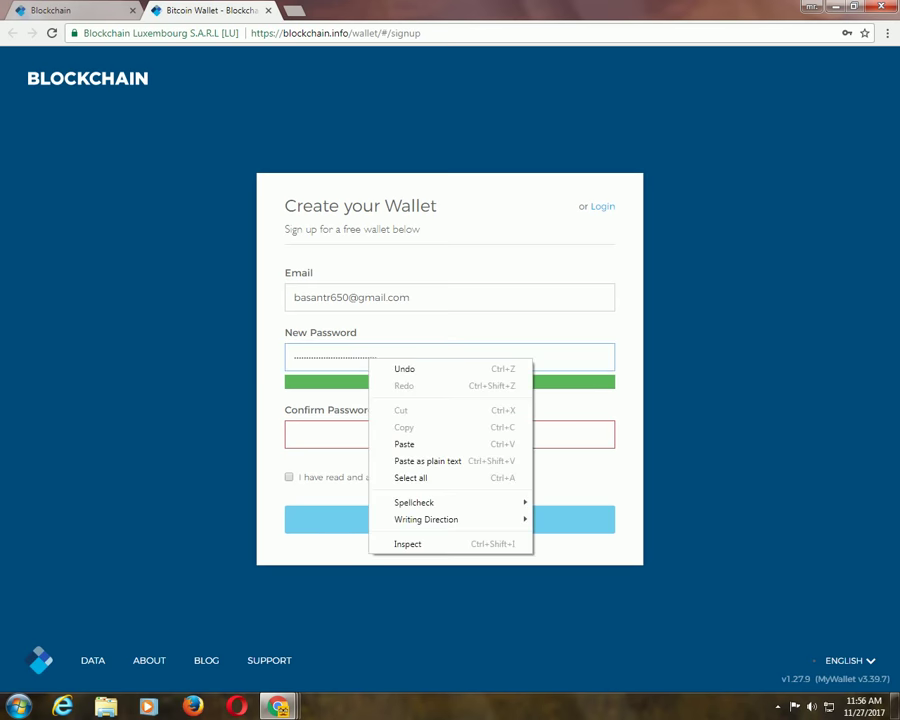
left_click(357, 355)
double_click(355, 358)
right_click(347, 358)
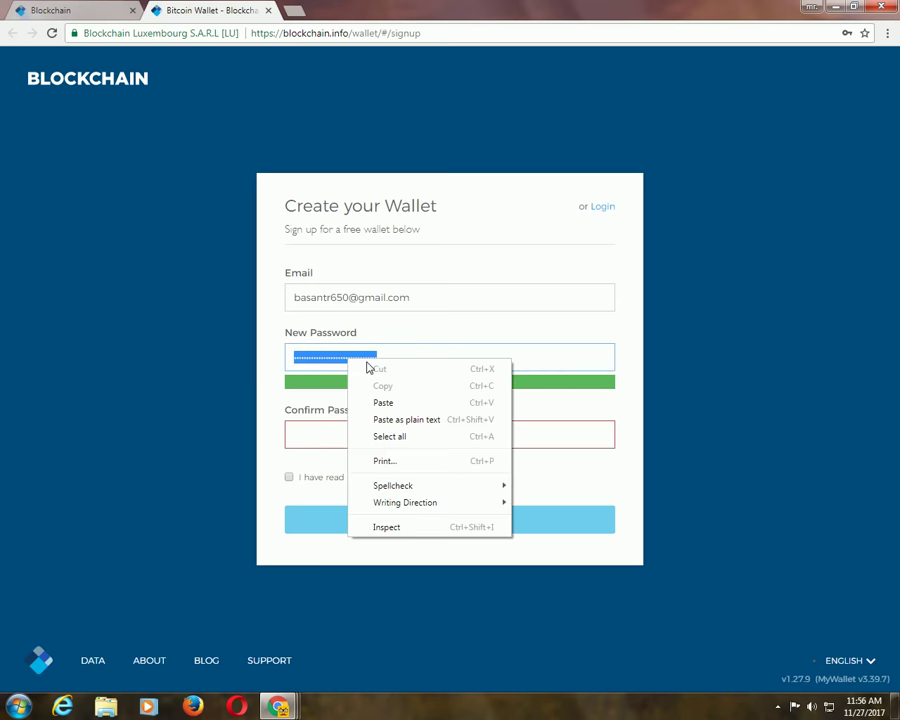
left_click(337, 352)
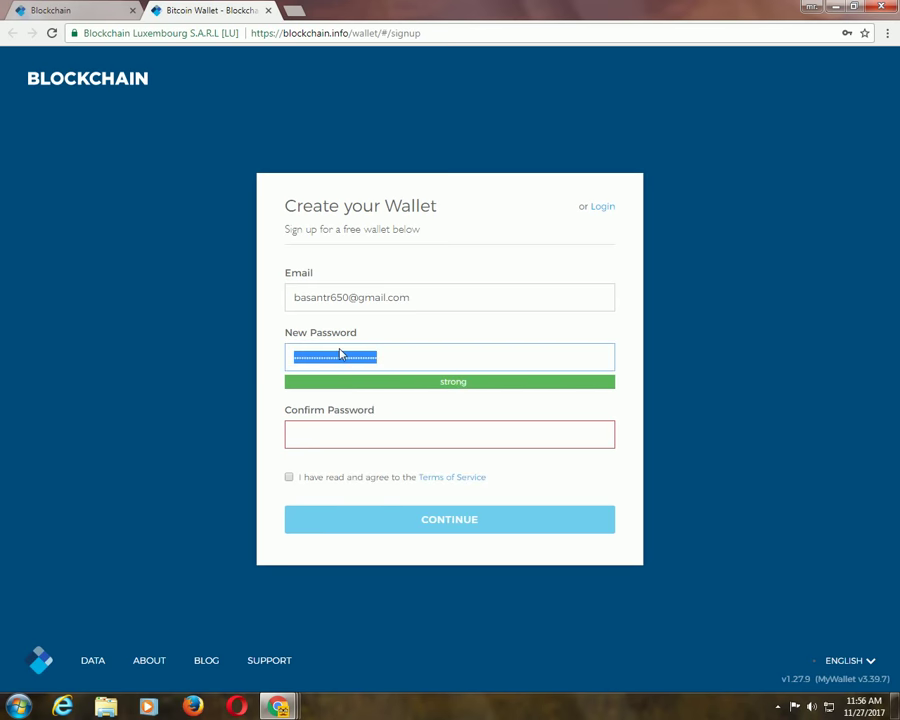
right_click(337, 349)
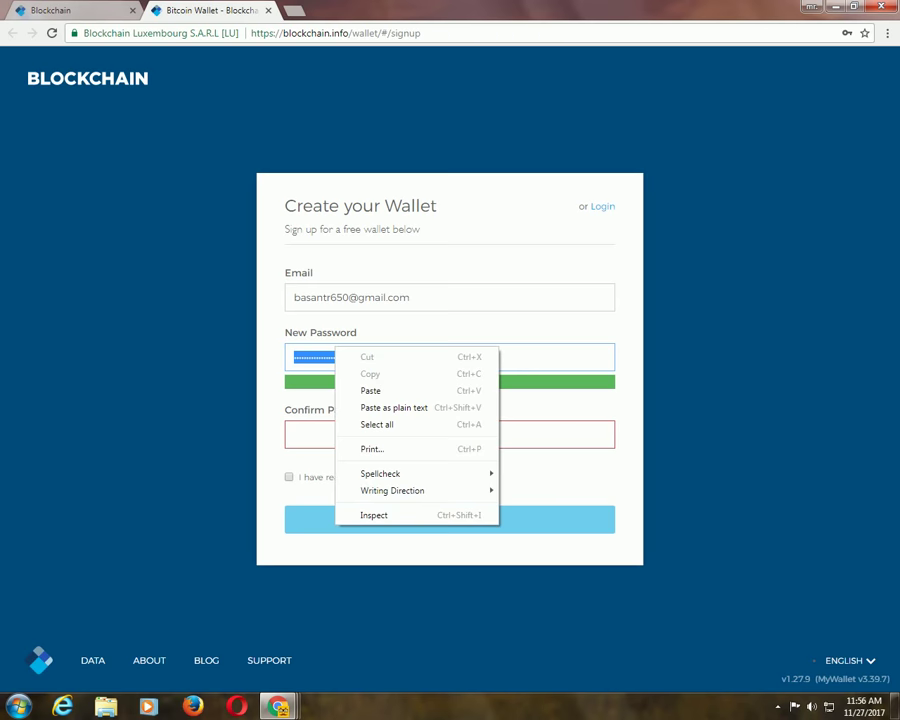
Enter the password in the Confirm Password field and agree to the Terms of Service.
left_click(440, 434)
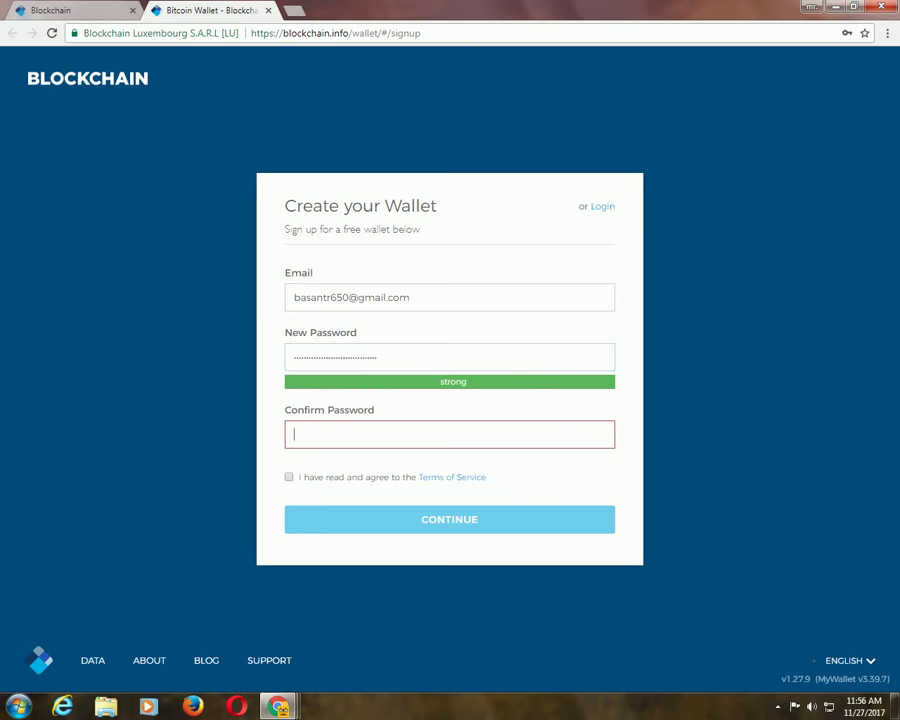
type("******")
left_click(289, 478)
Switch to the login form, dismiss the Windows color scheme prompt, and log in with the wallet password.
left_click(602, 208)
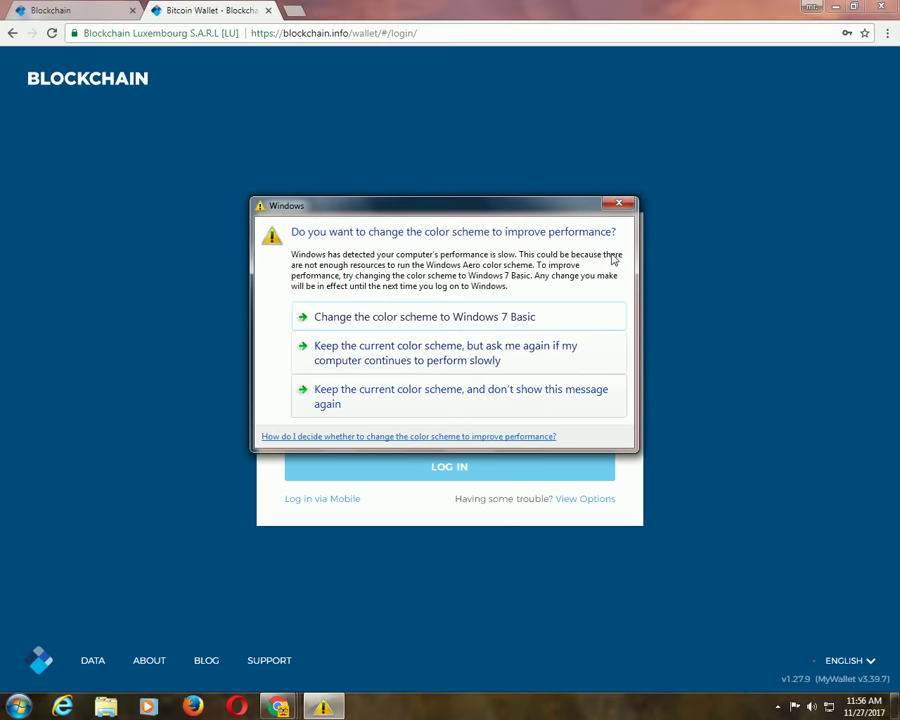
left_click(624, 206)
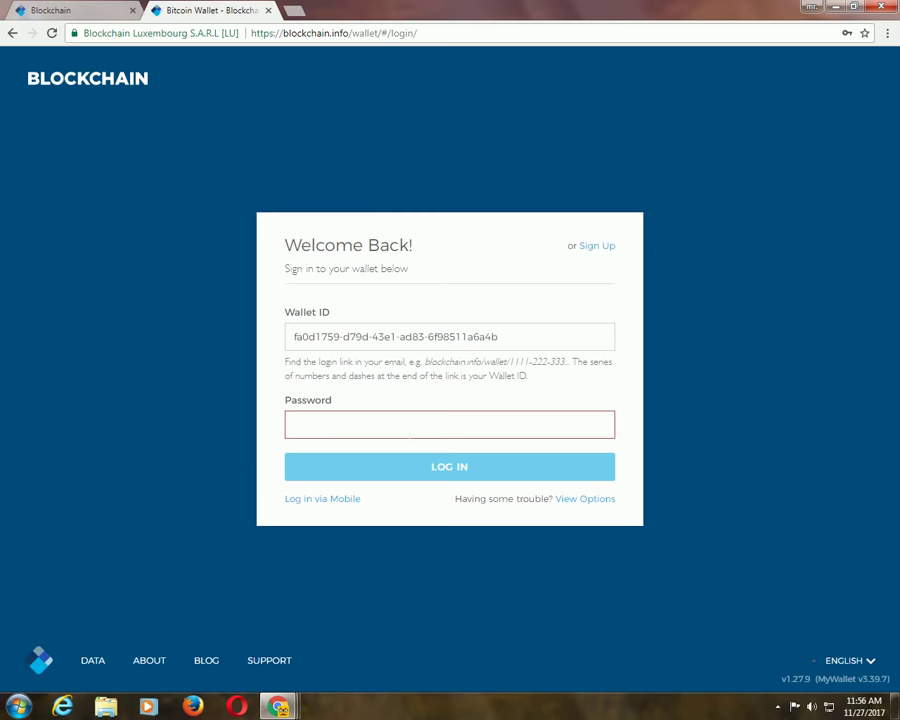
type("***")
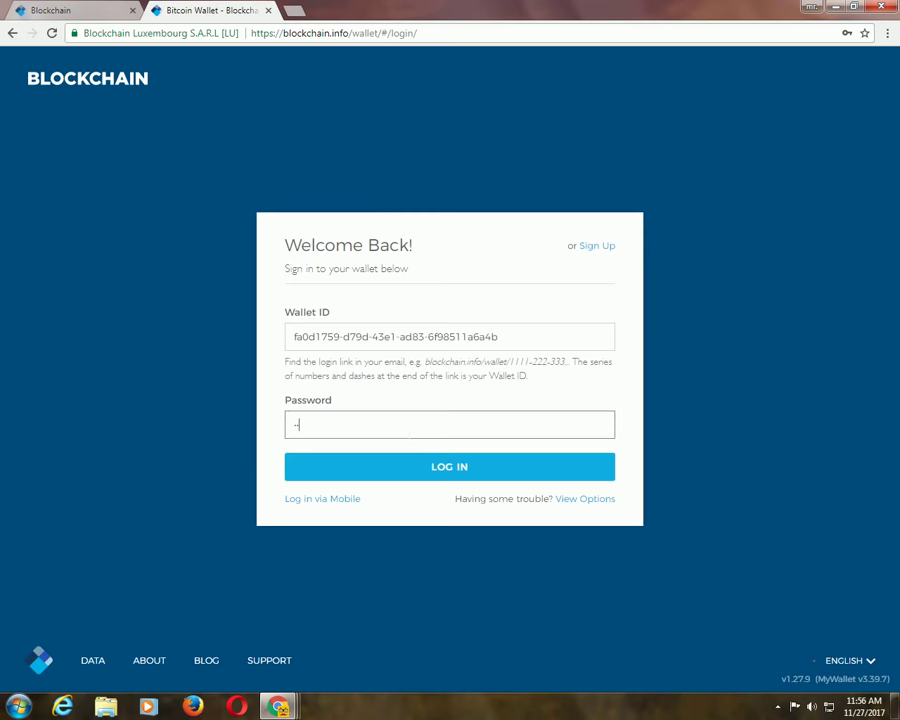
type("*****")
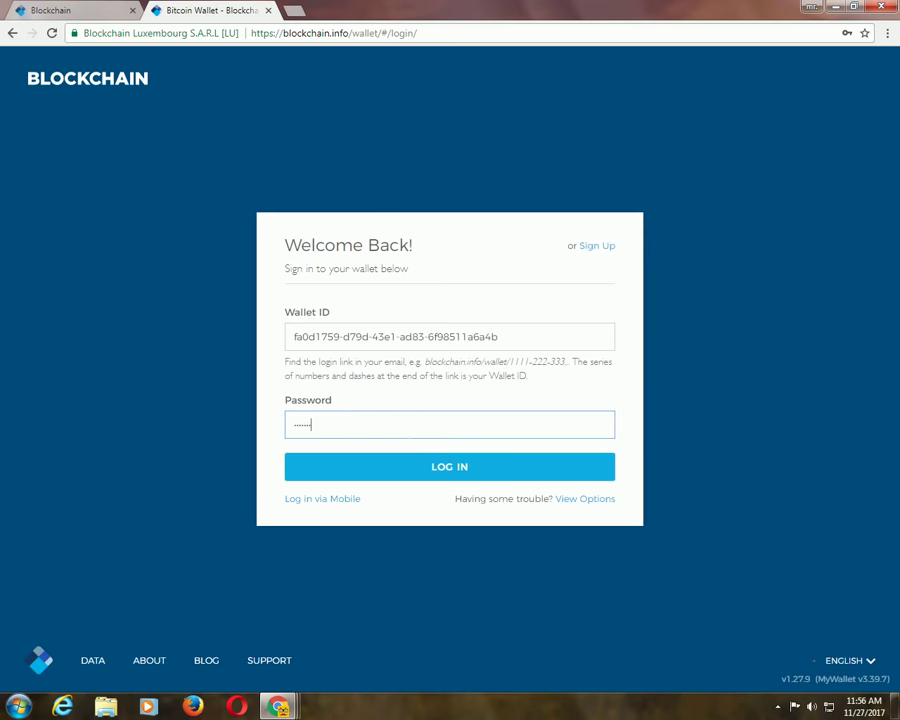
type("*******")
left_click(437, 466)
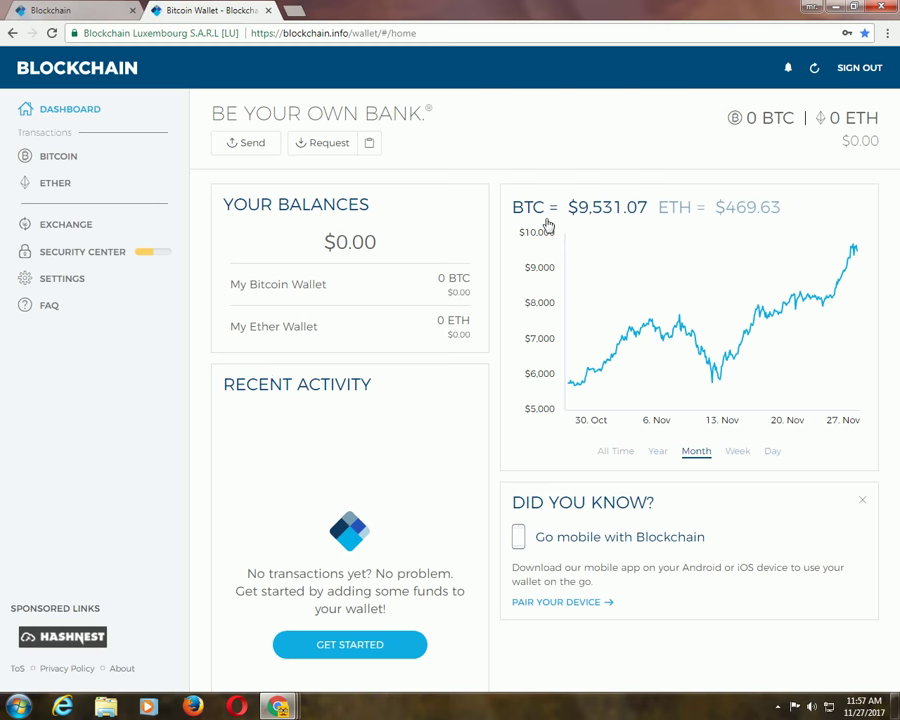
Look over the wallet dashboard's balances, price chart and Recent Activity, and choose to get started with adding funds.
mouse_move(538, 231)
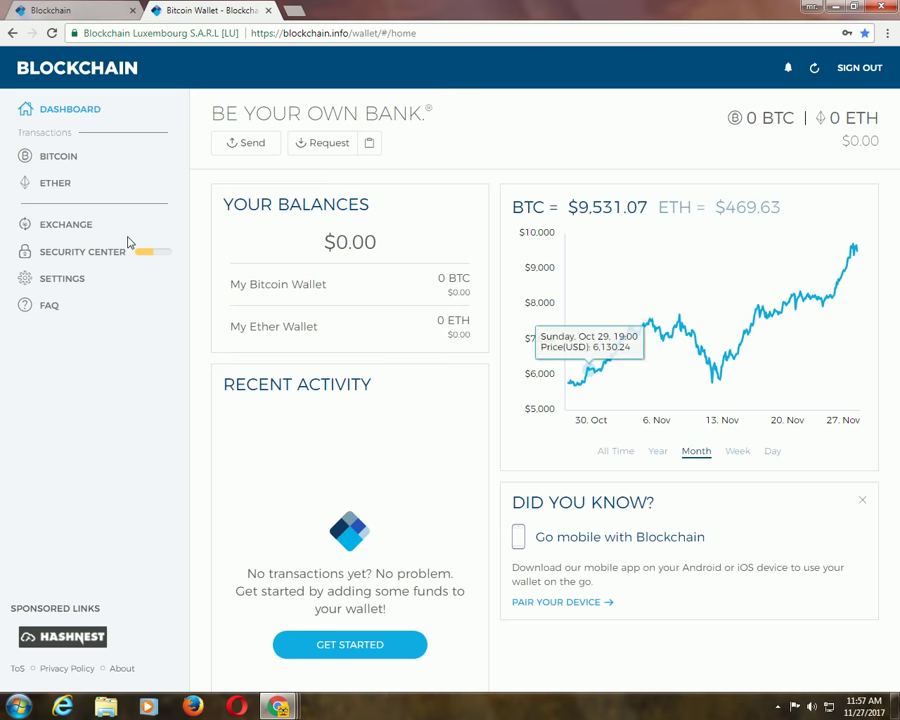
scroll(370, 530, "down", 1)
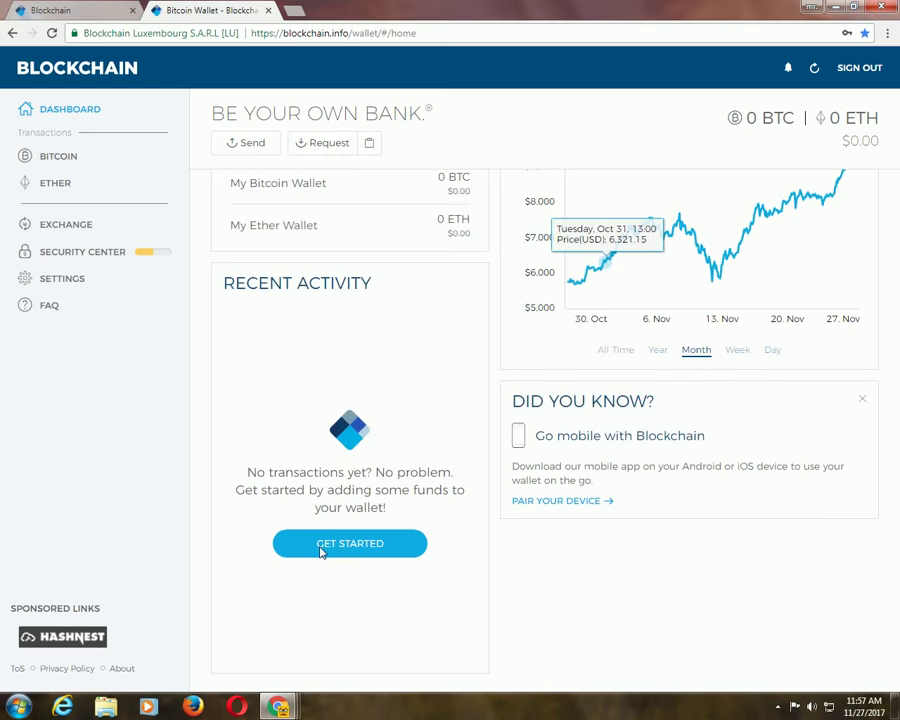
scroll(240, 450, "up", 1)
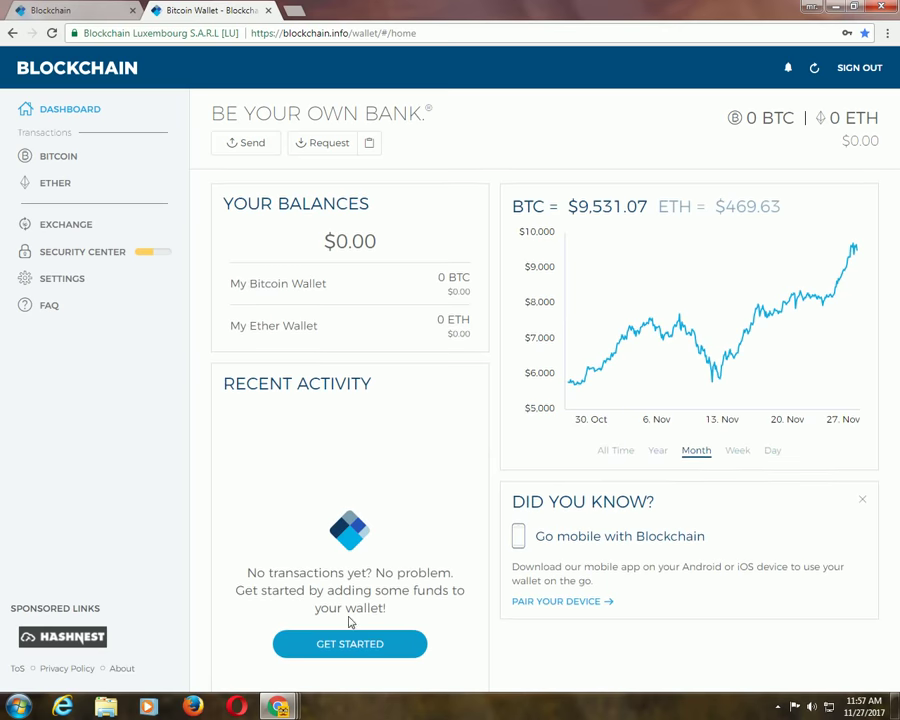
scroll(352, 619, "down", 1)
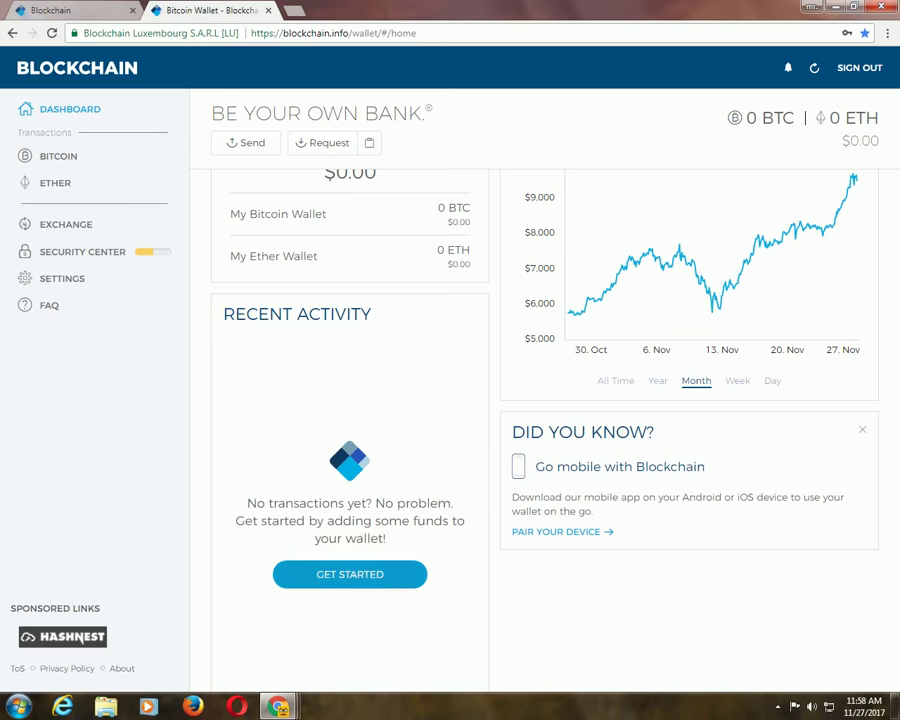
left_click(391, 584)
Close the wallet page and look over the feature overview on the Blockchain home page.
left_click(268, 10)
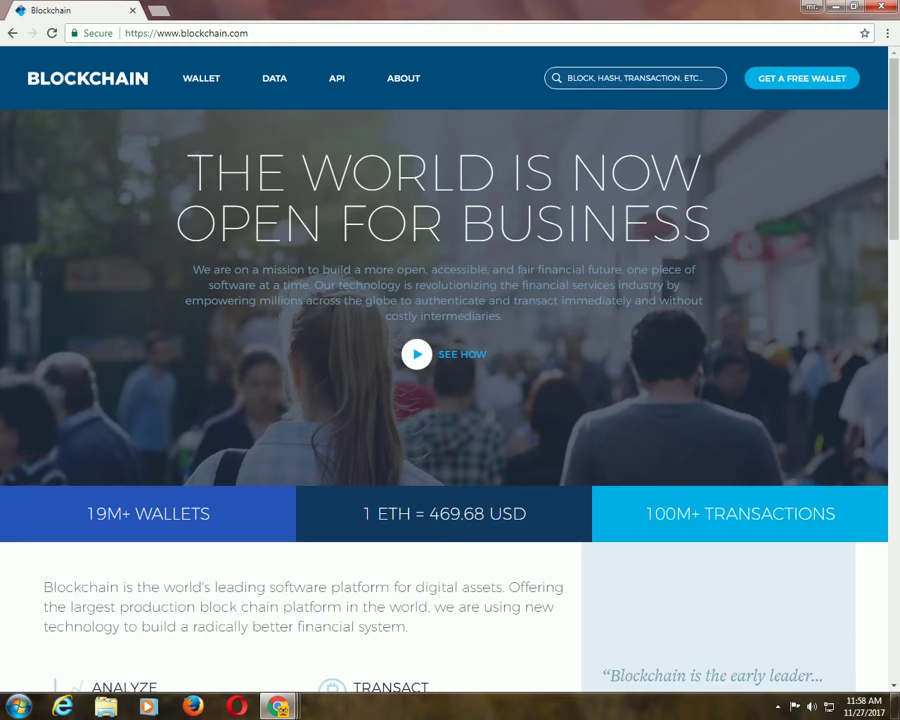
scroll(536, 378, "down", 2)
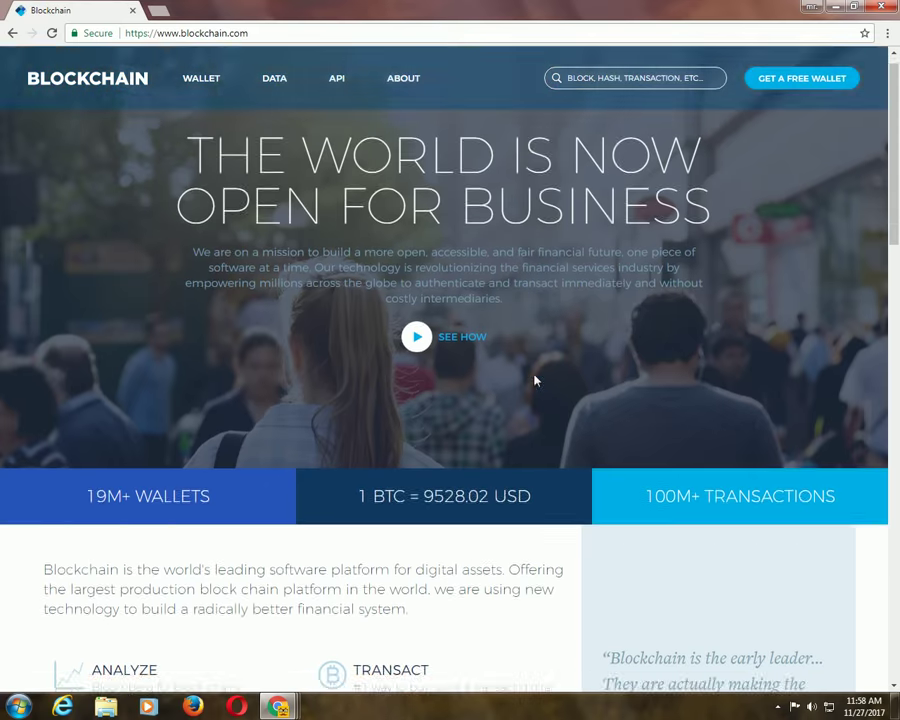
scroll(331, 440, "down", 3)
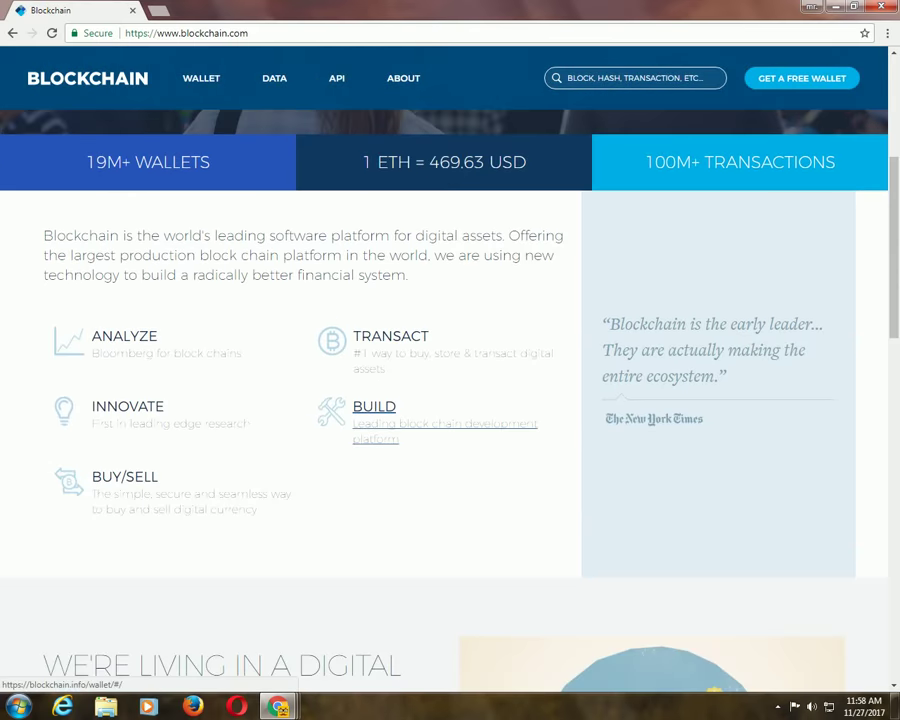